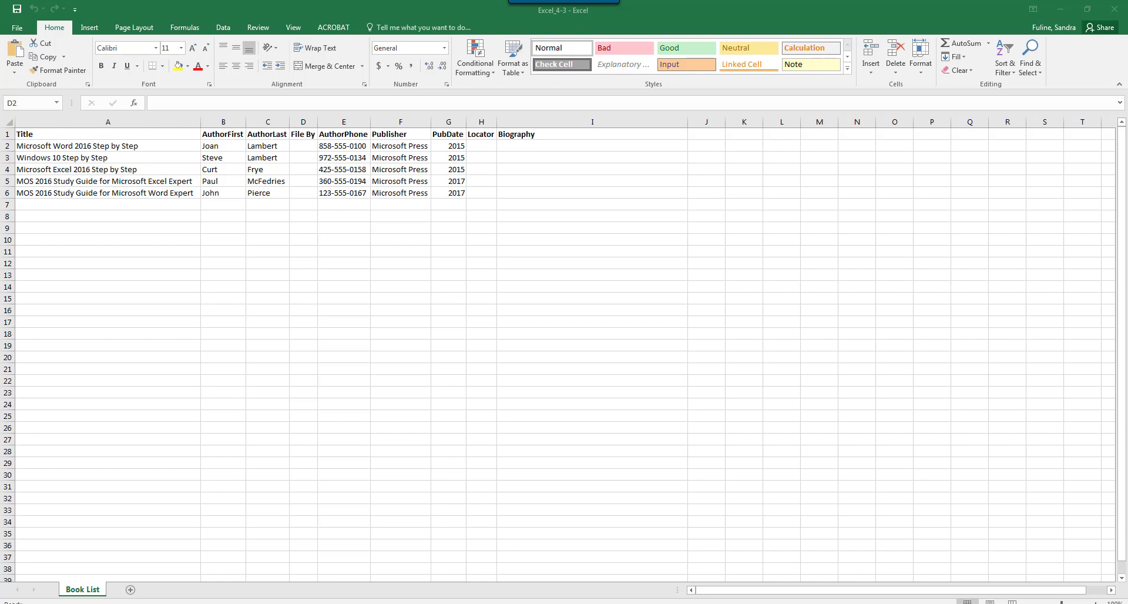
# Enter =LEFT(C2) in cell D2 under File By and fill the formula down through D6.
pyautogui.click(299, 146)
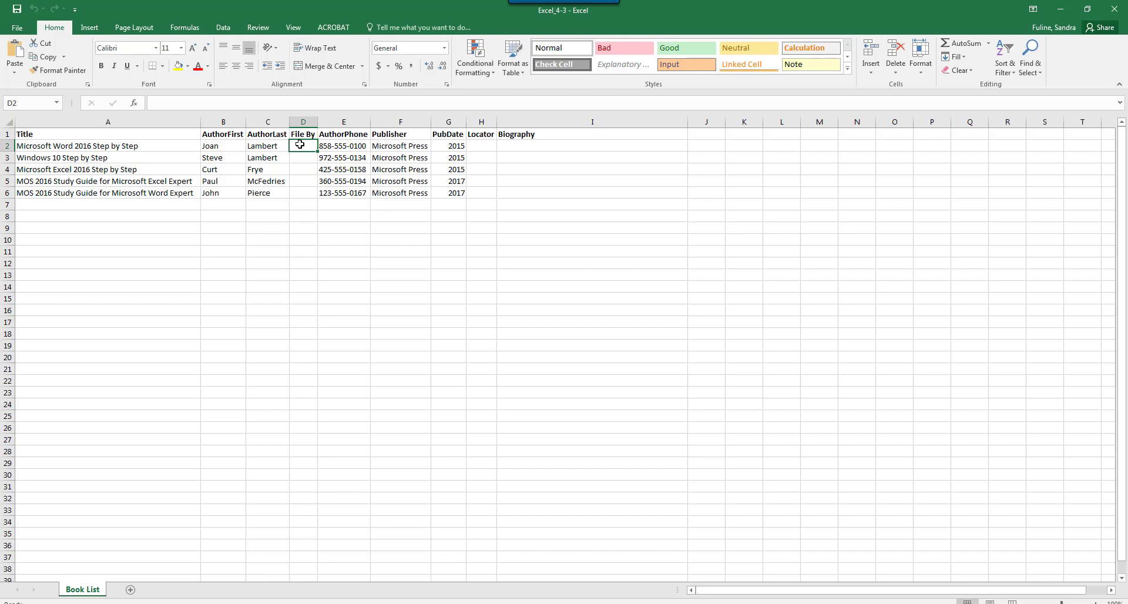
pyautogui.write('=')
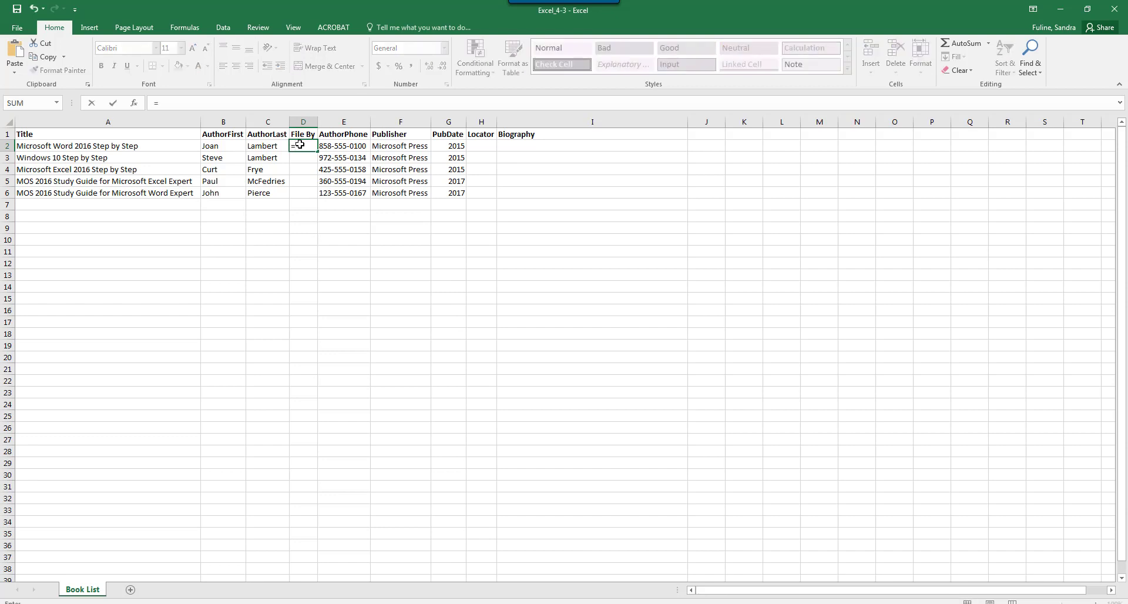
pyautogui.write('L')
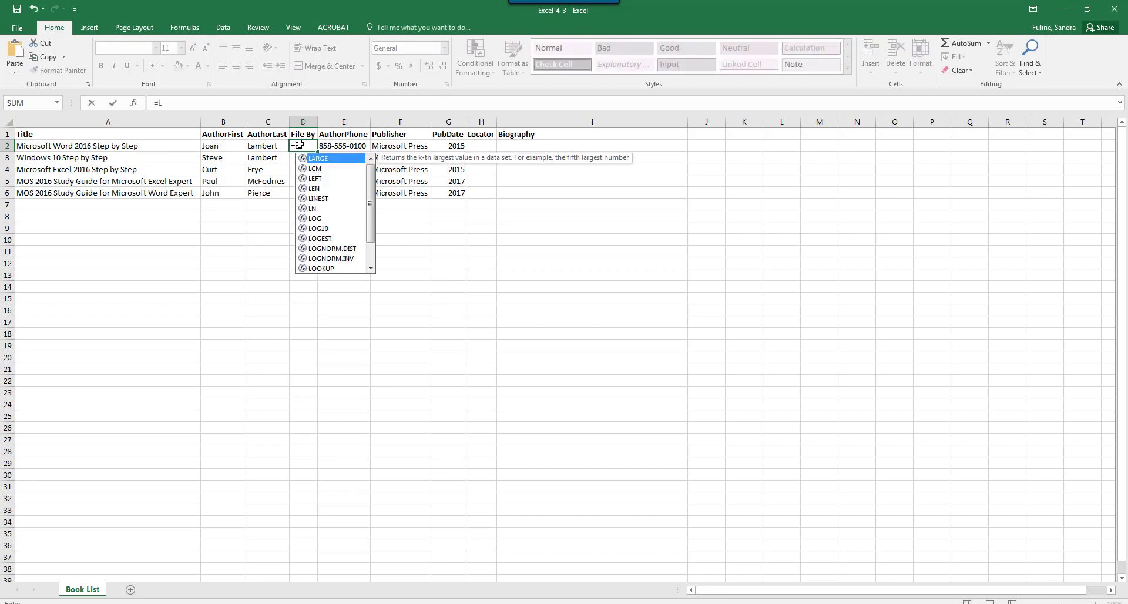
pyautogui.write('EFT')
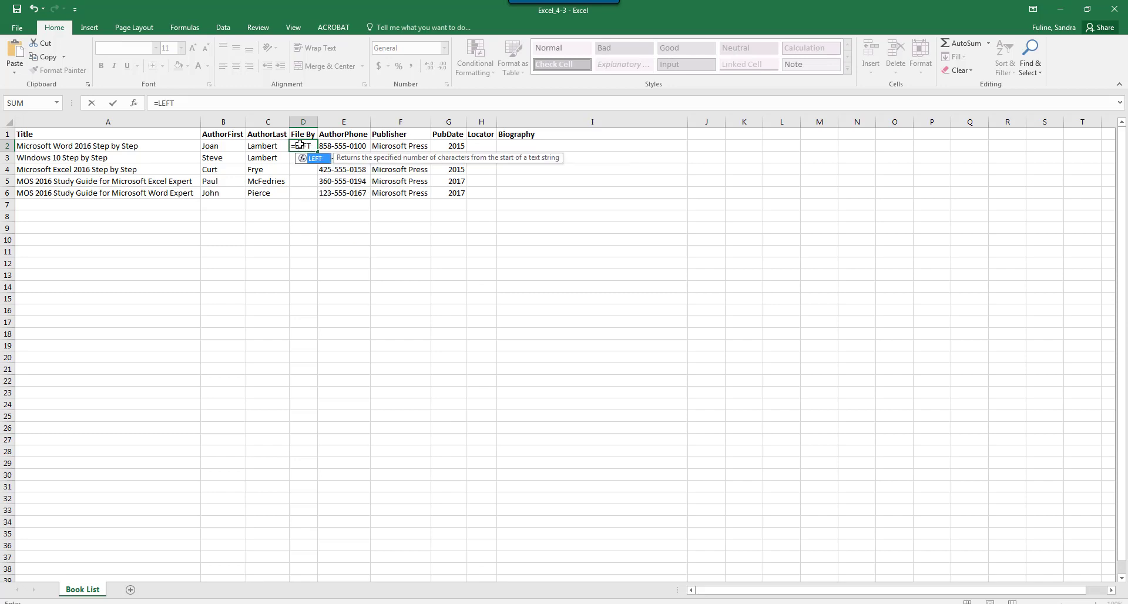
pyautogui.doubleClick(323, 160)
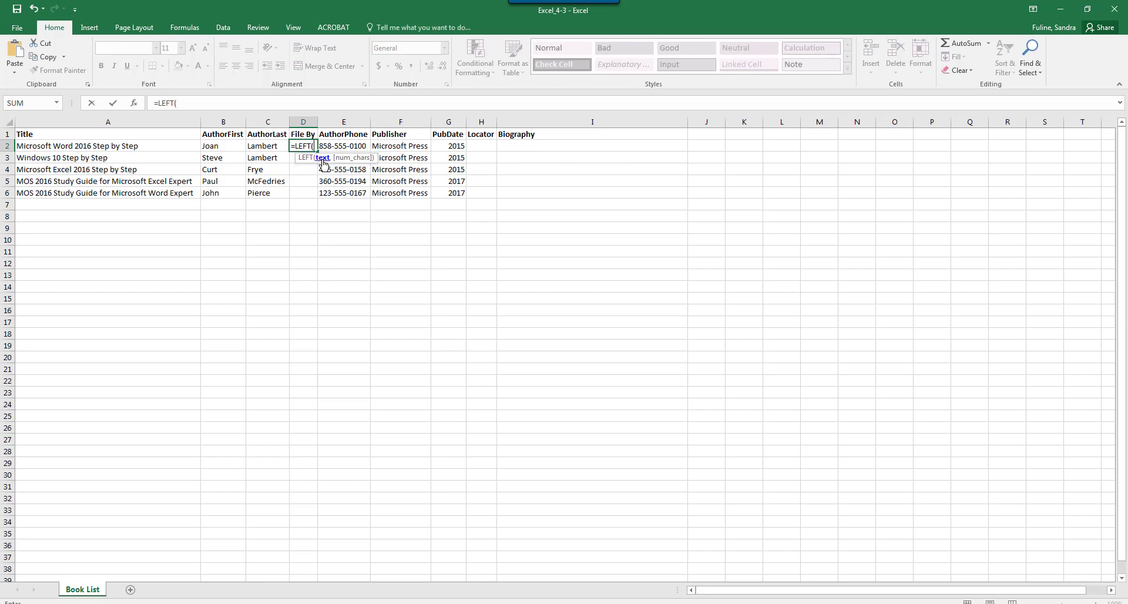
pyautogui.write('C2')
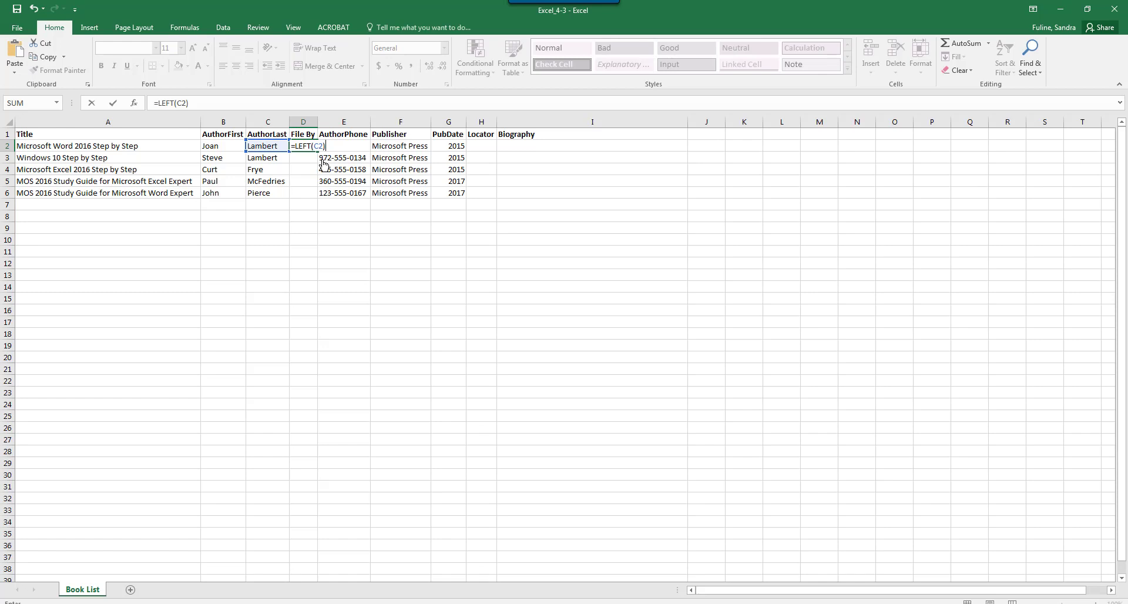
pyautogui.press('Return')
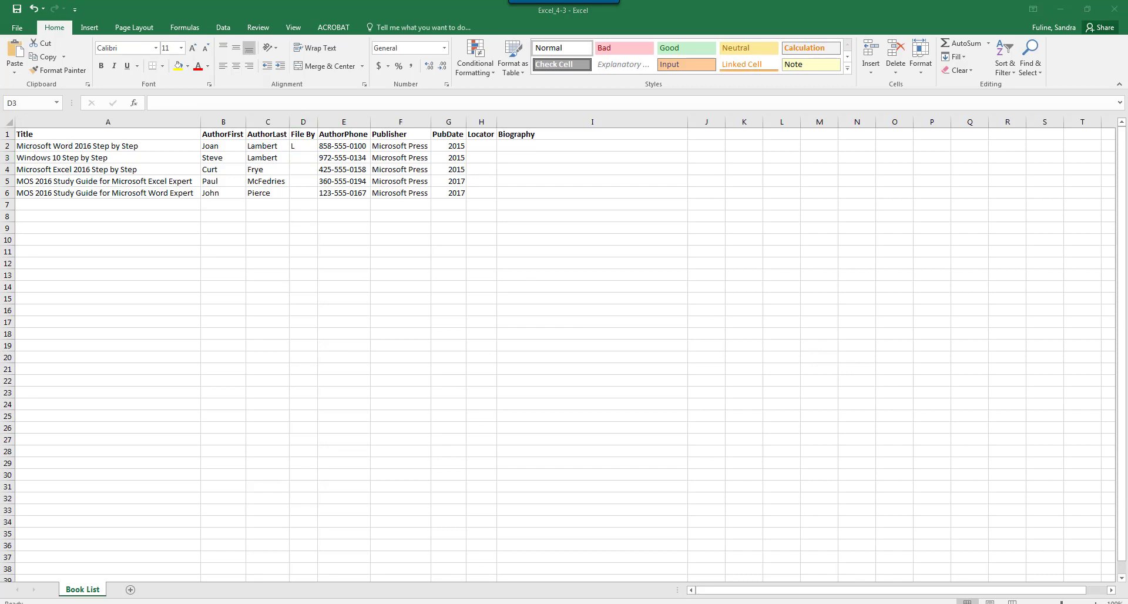
pyautogui.click(307, 146)
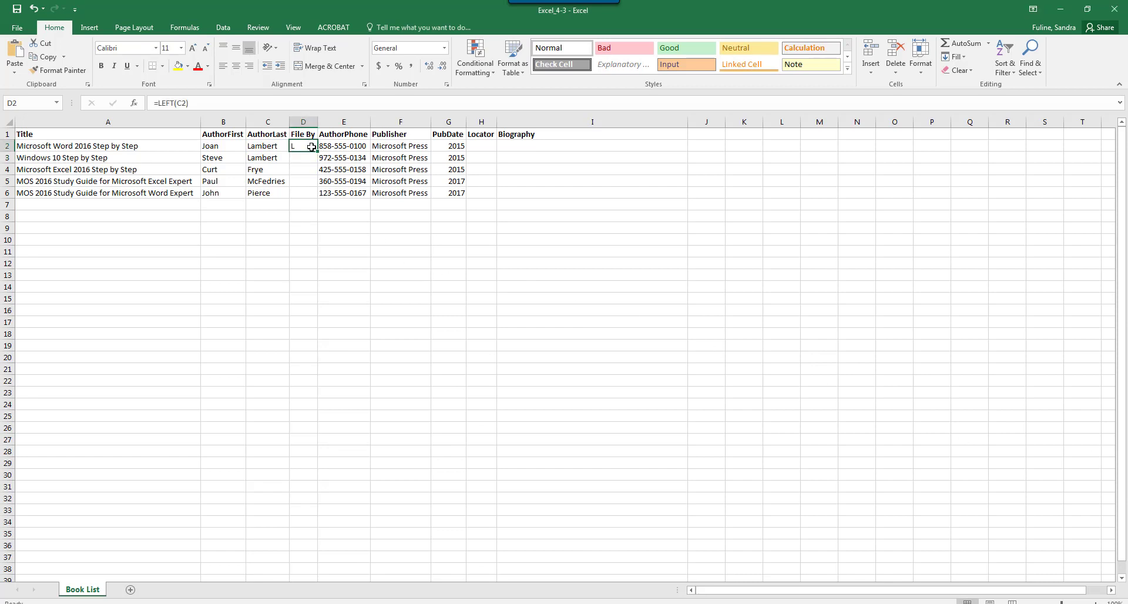
pyautogui.moveTo(318, 152); pyautogui.dragTo(312, 196)
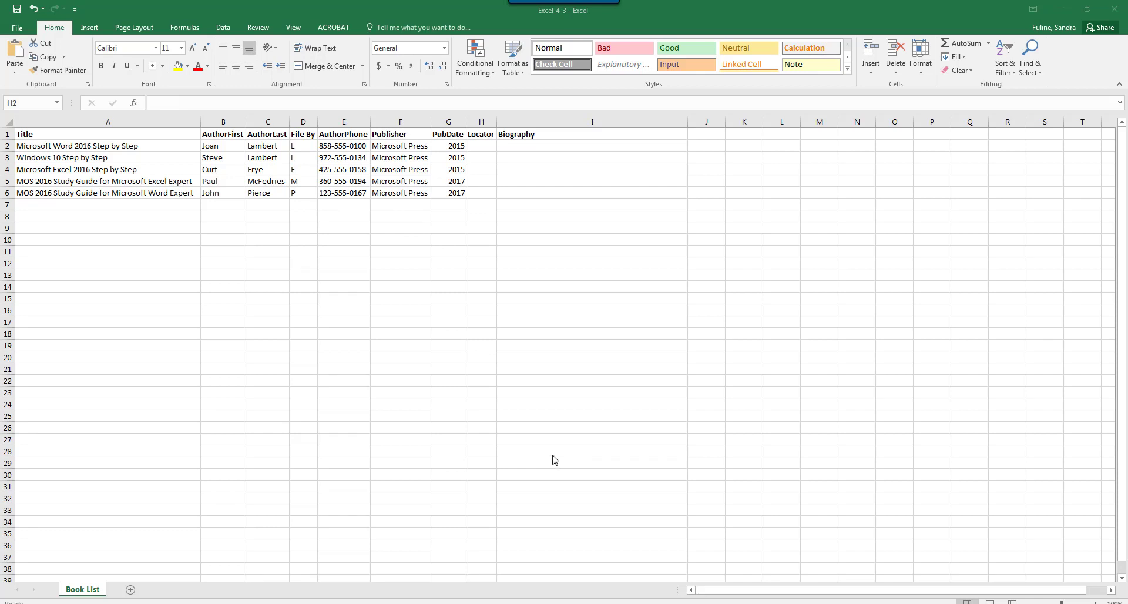
# Enter =LEFT(E2,3) in cell H2 under Locator and fill the formula down through H6.
pyautogui.click(481, 146)
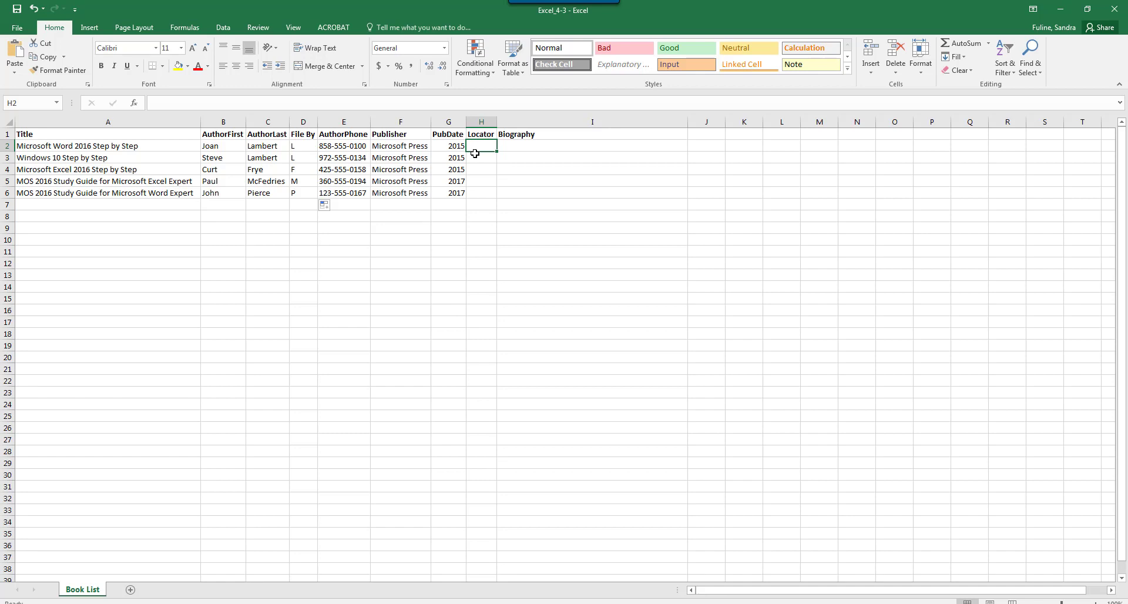
pyautogui.write('=')
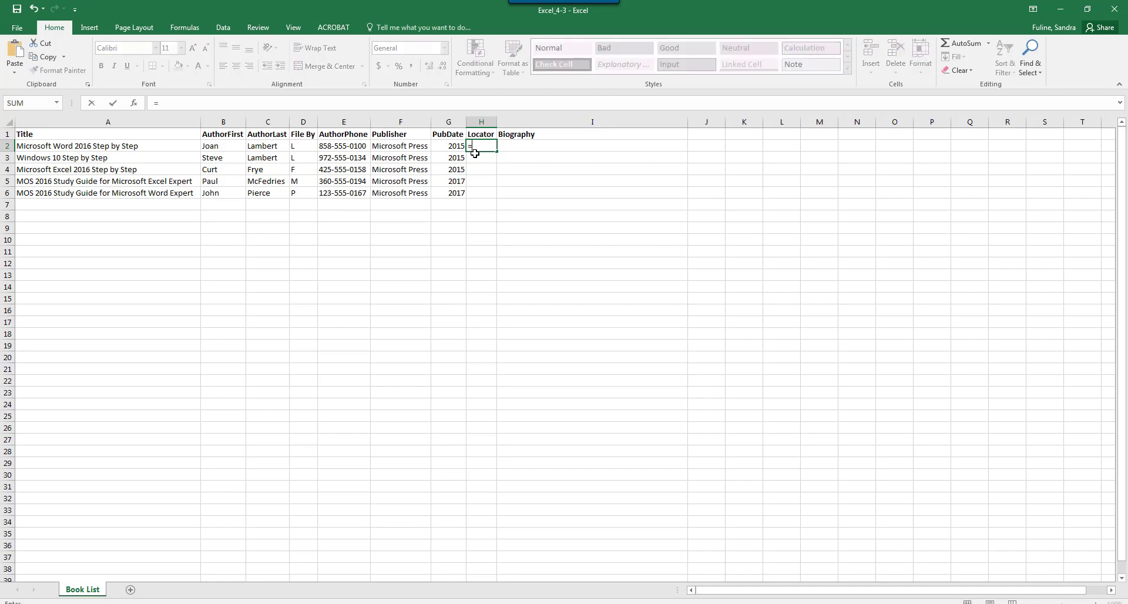
pyautogui.write('LEFT')
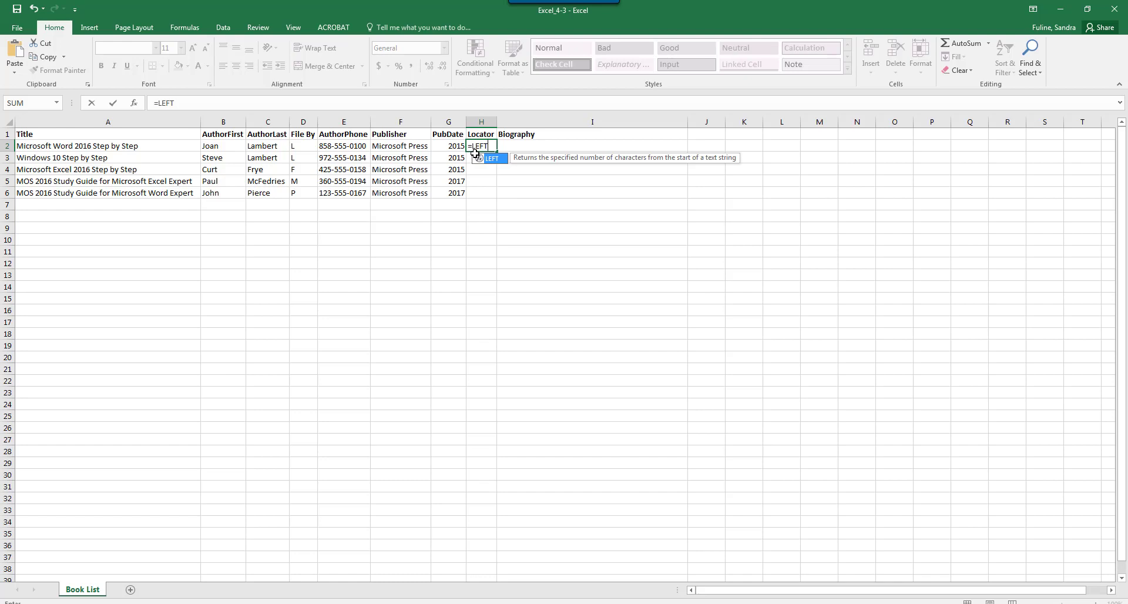
pyautogui.write('(')
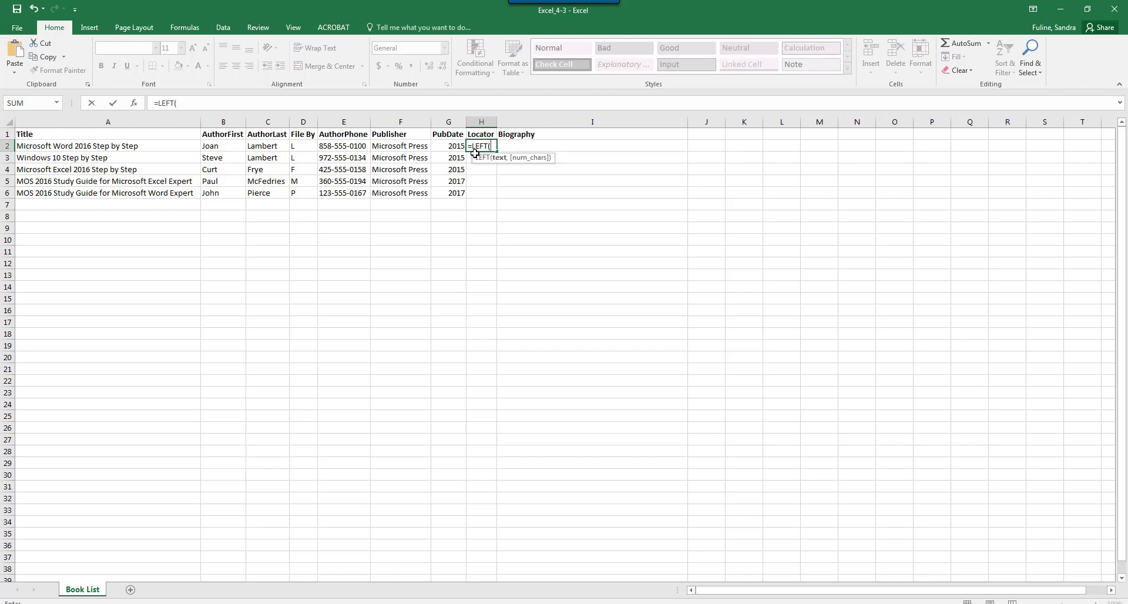
pyautogui.write('E')
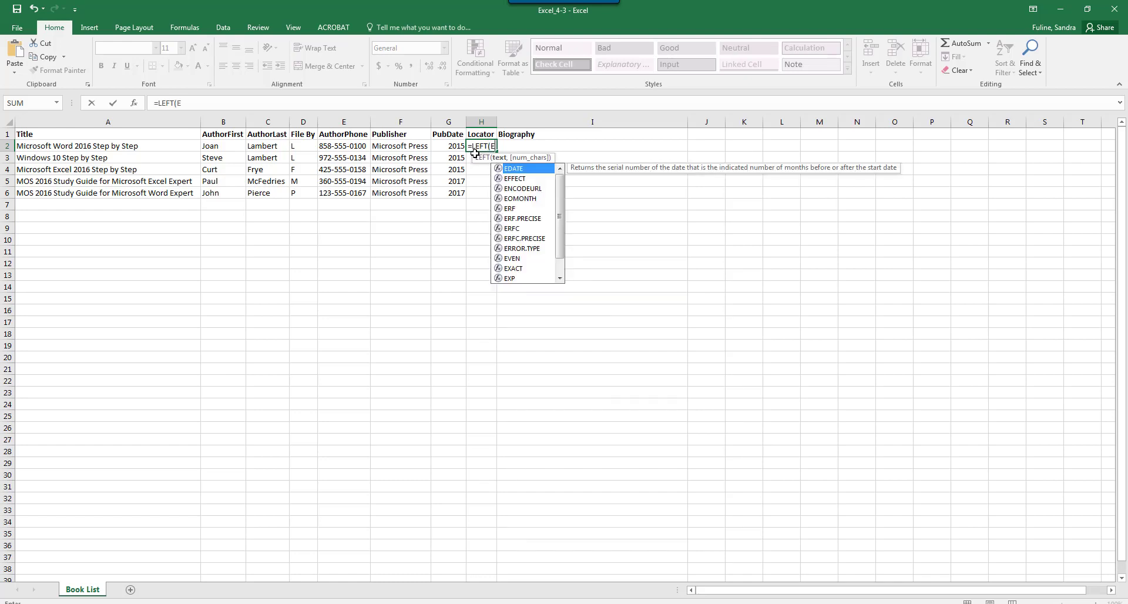
pyautogui.write('2')
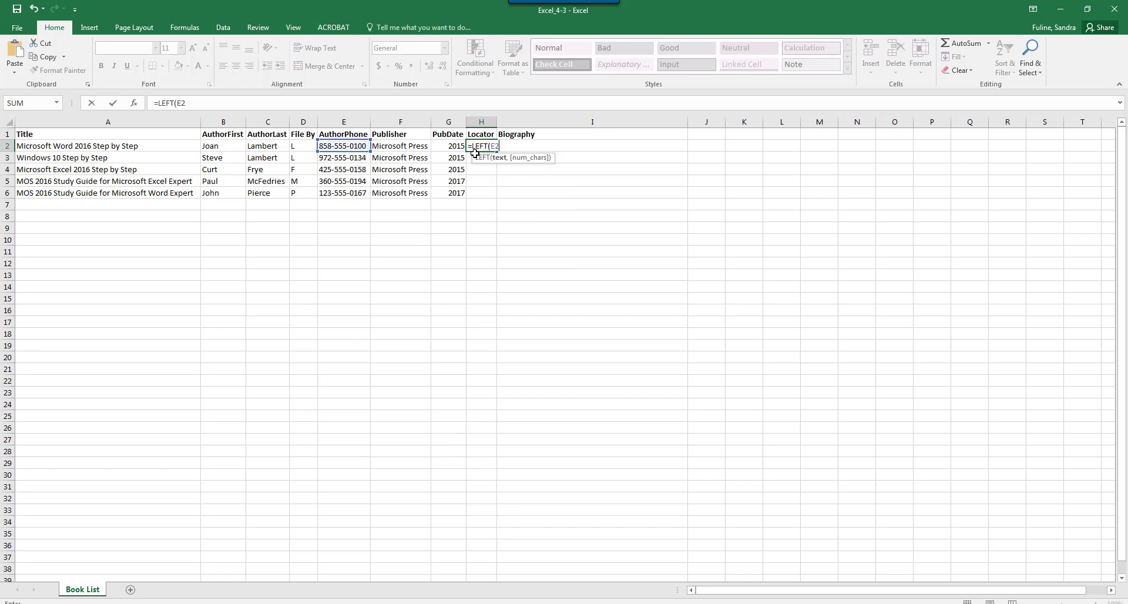
pyautogui.write(',3')
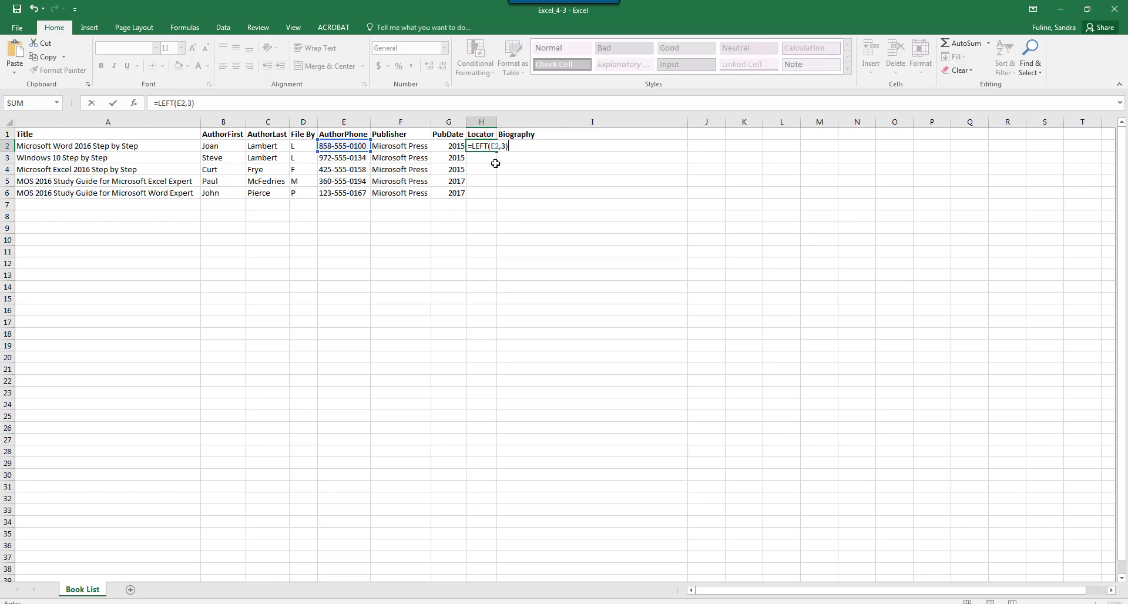
pyautogui.press('Return')
pyautogui.click(488, 144)
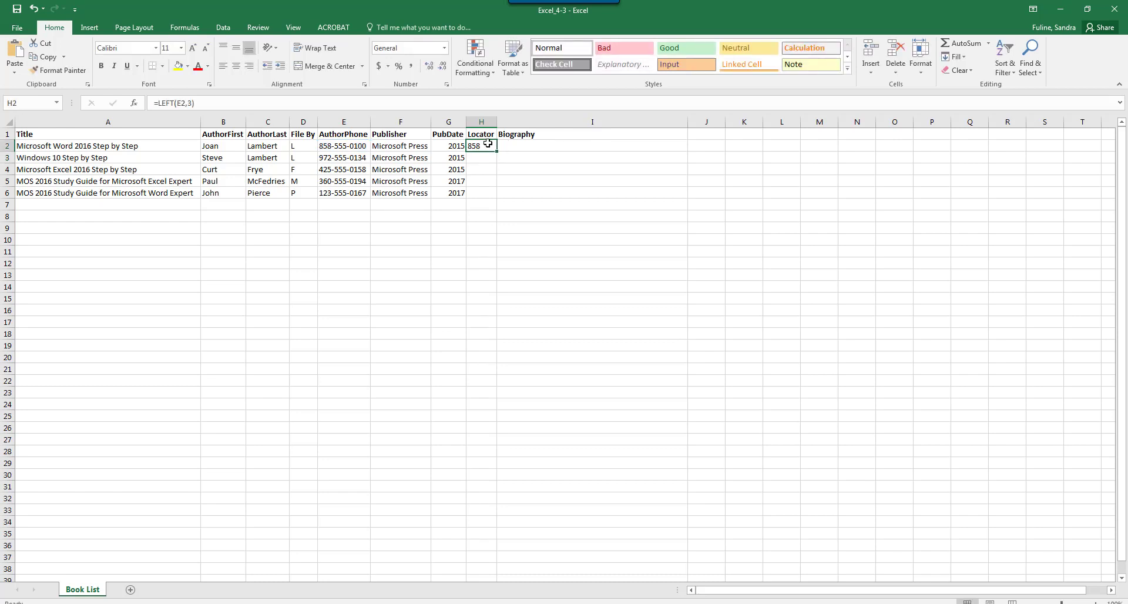
pyautogui.moveTo(497, 151); pyautogui.dragTo(493, 197)
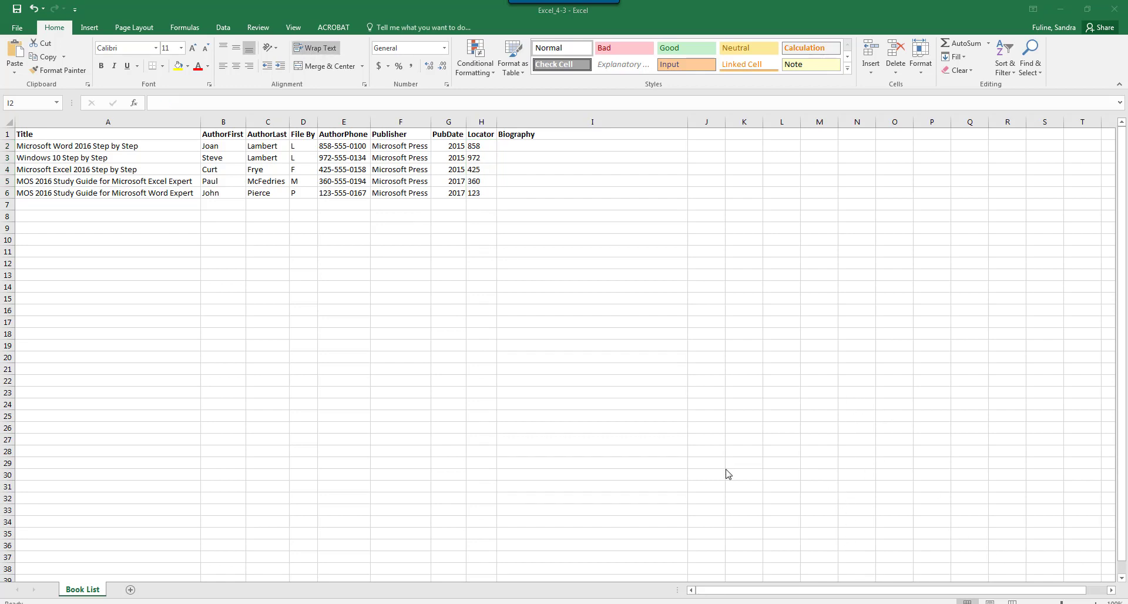
# Enter =_xlfn.CONCAT(B3," ",C3," is the author of ",A3,", which was published by ",F3," in ",G3,".") in cell I2 under Biography.
pyautogui.click(552, 149)
pyautogui.press('F2')
pyautogui.click(396, 102)
pyautogui.write('=_xlfn.CONCAT(B3," ",C3," is the author of ",A3,", which was published by ",F3," in ",G3,".")')
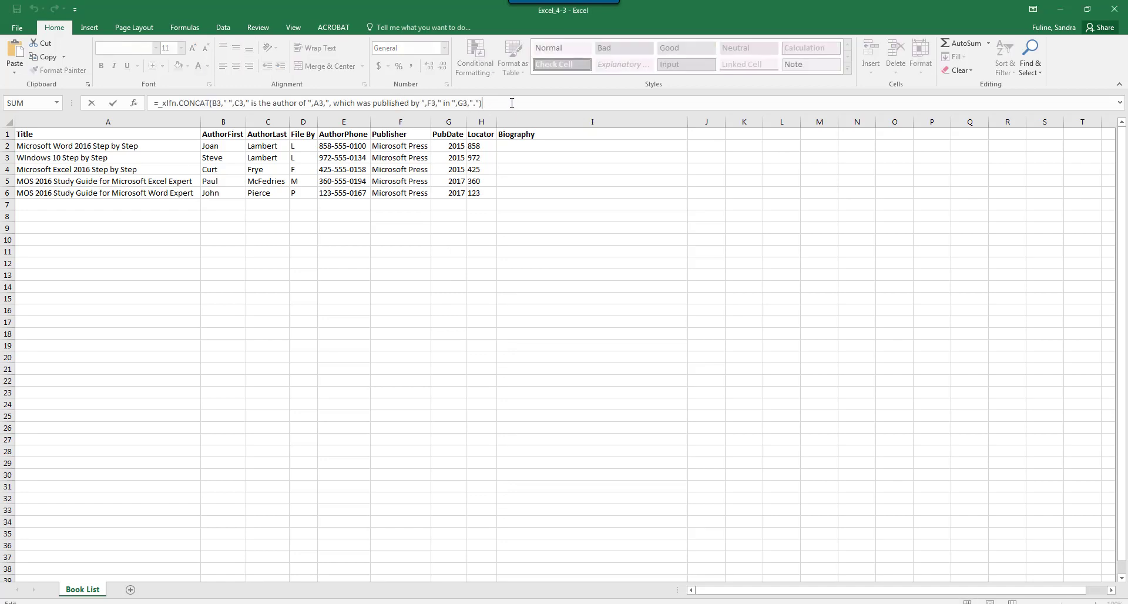
pyautogui.write('=_xlfn.CONCAT(B3," ",C3," is the author of ",A3,", which was published by ",F3," in ",G3,".")')
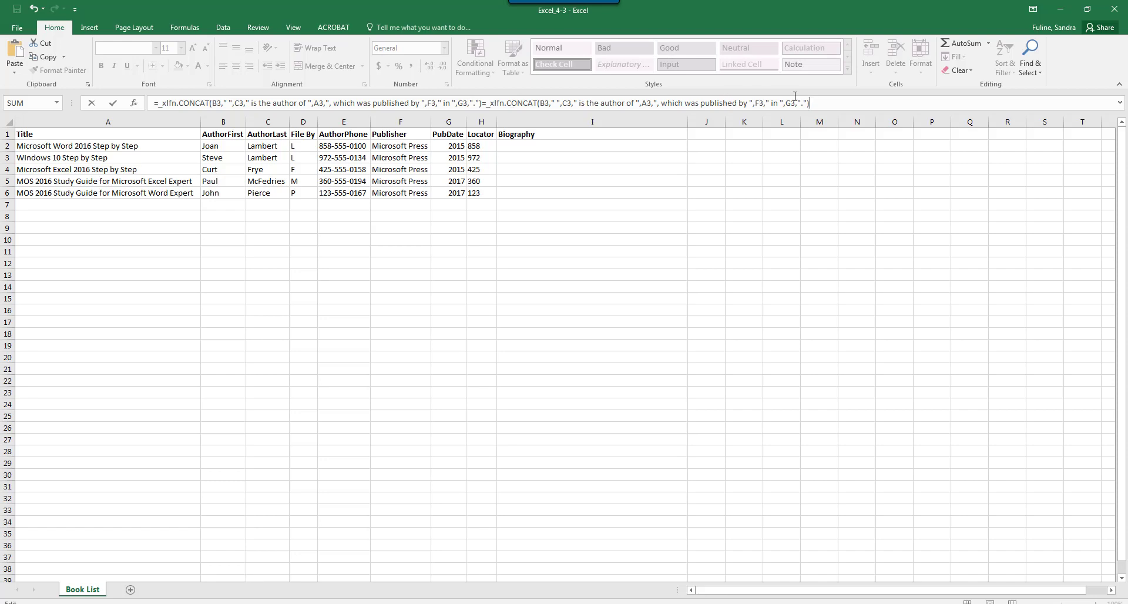
pyautogui.moveTo(835, 103); pyautogui.dragTo(485, 106)
pyautogui.hotkey('ctrl', 'c')
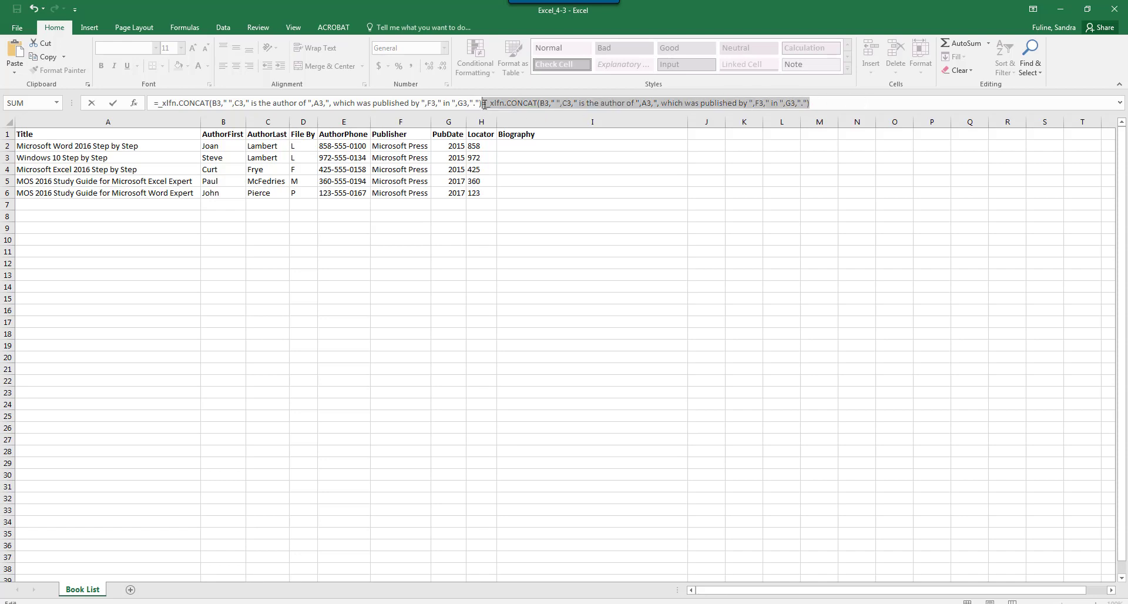
pyautogui.press('Delete')
pyautogui.press('Return')
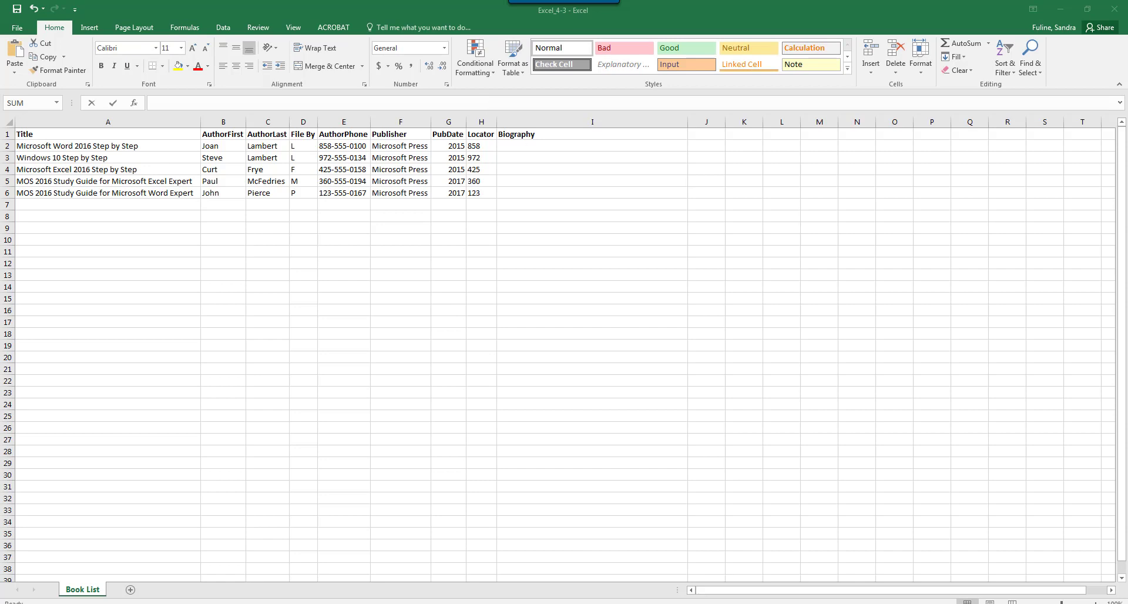
pyautogui.click(352, 102)
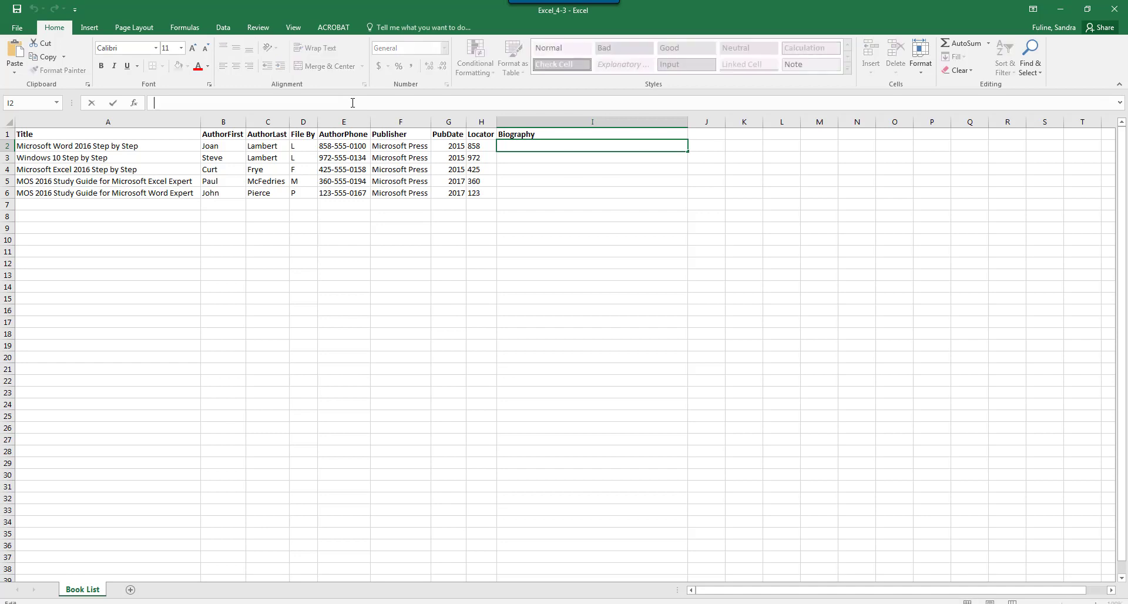
pyautogui.hotkey('ctrl', 'v')
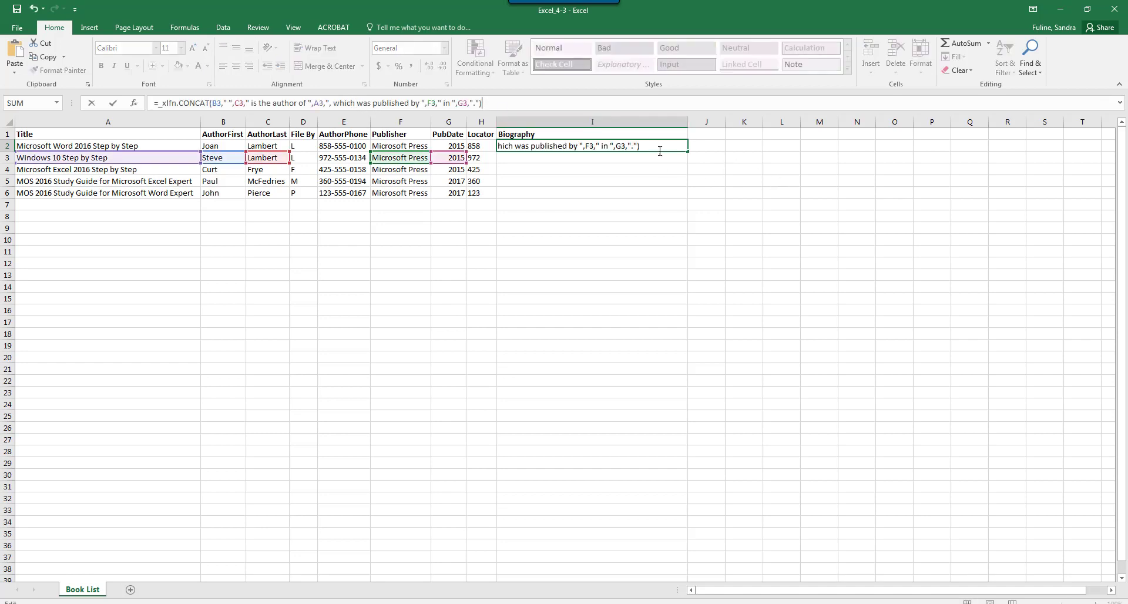
pyautogui.press('Return')
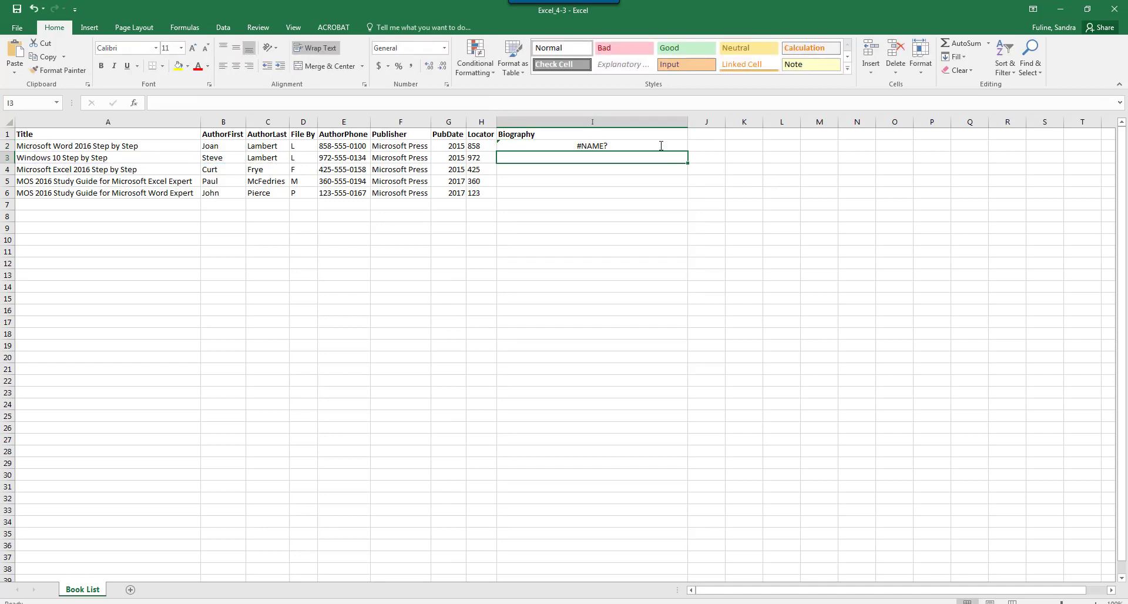
# Examine the cell references and the literal text "is the author of" in the Biography formula in I2.
pyautogui.click(661, 146)
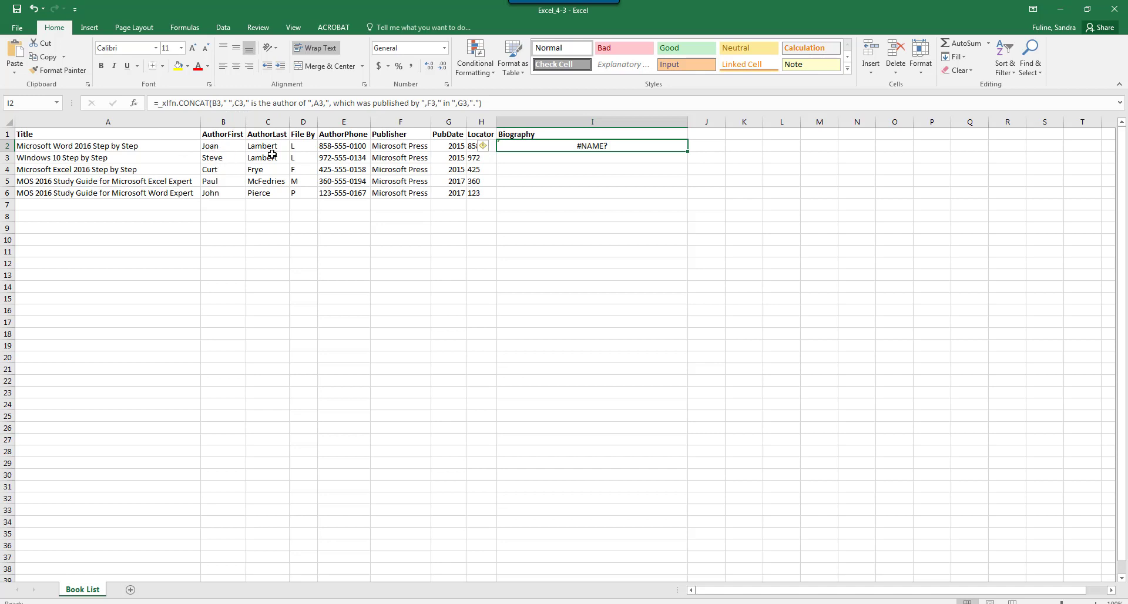
pyautogui.moveTo(251, 104); pyautogui.dragTo(314, 106)
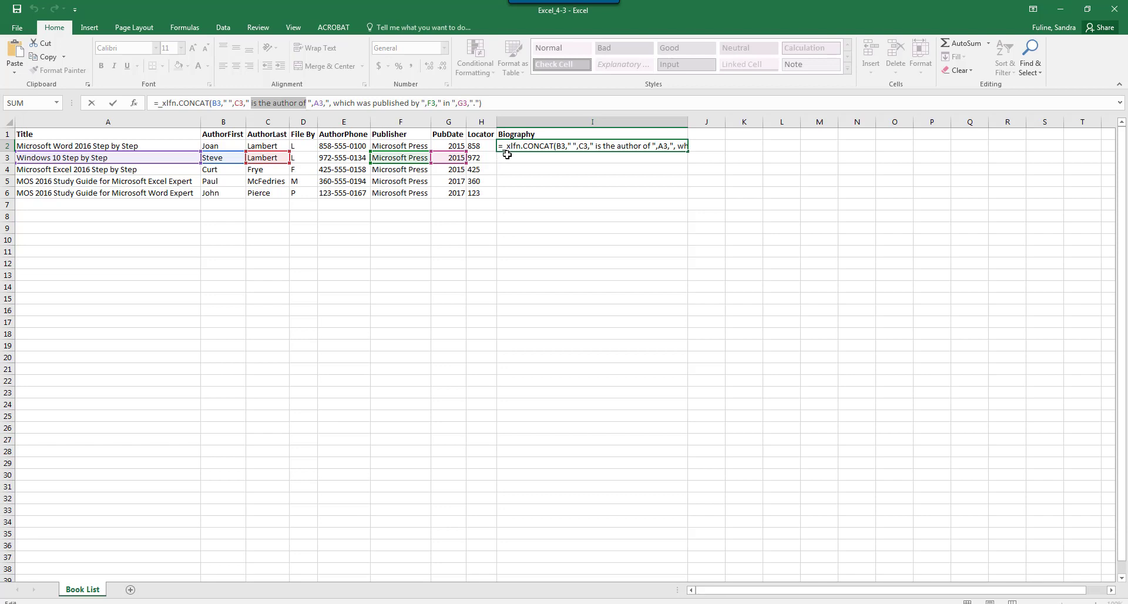
pyautogui.click(529, 145)
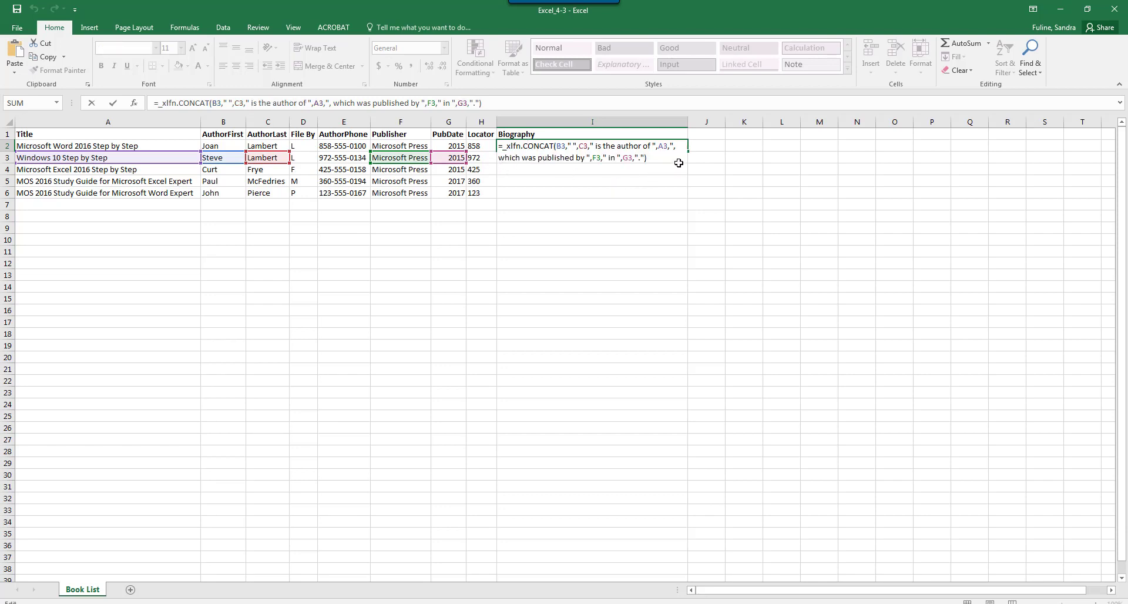
pyautogui.hotkey('ctrl', 'Return')
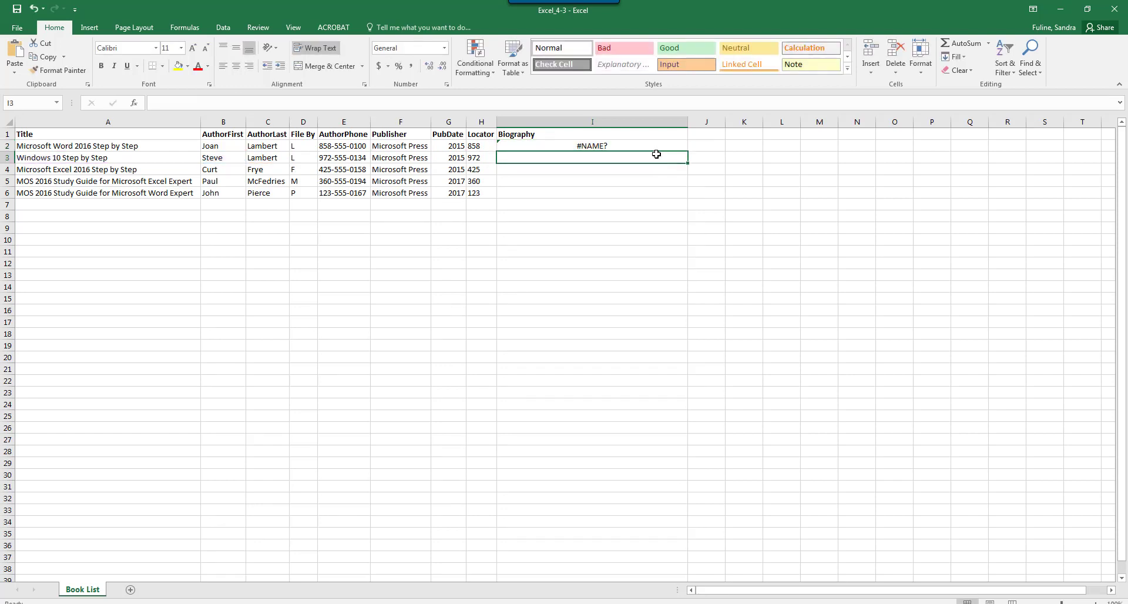
# Try copying the Biography formula from I2 down to I3 and clearing I2, and undo the last change.
pyautogui.moveTo(686, 152); pyautogui.dragTo(685, 164)
pyautogui.click(647, 146)
pyautogui.press('Delete')
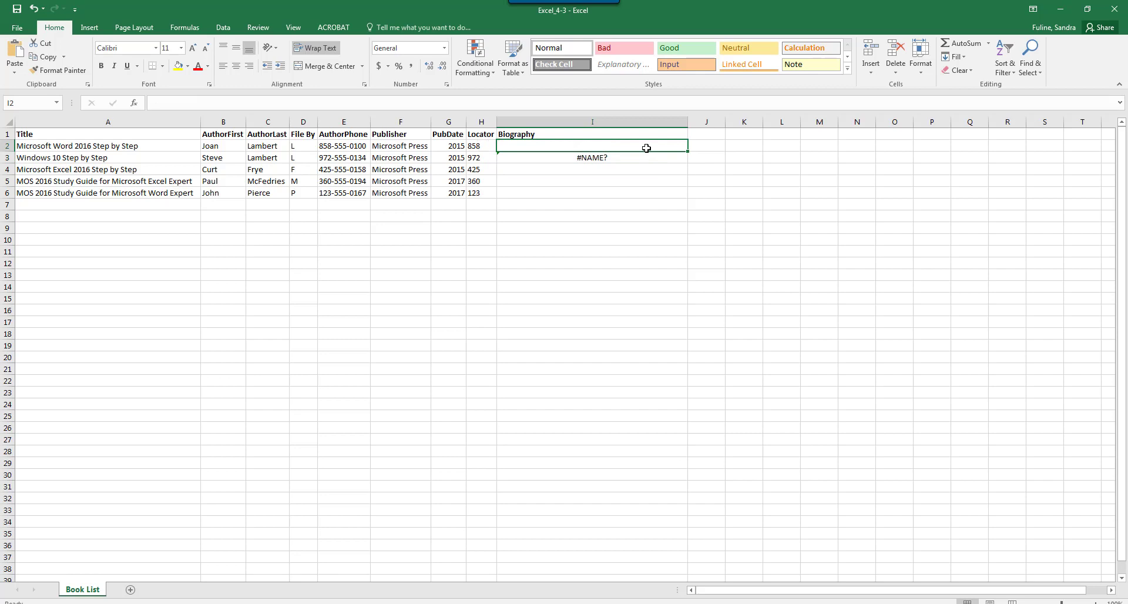
pyautogui.click(634, 165)
pyautogui.click(629, 158)
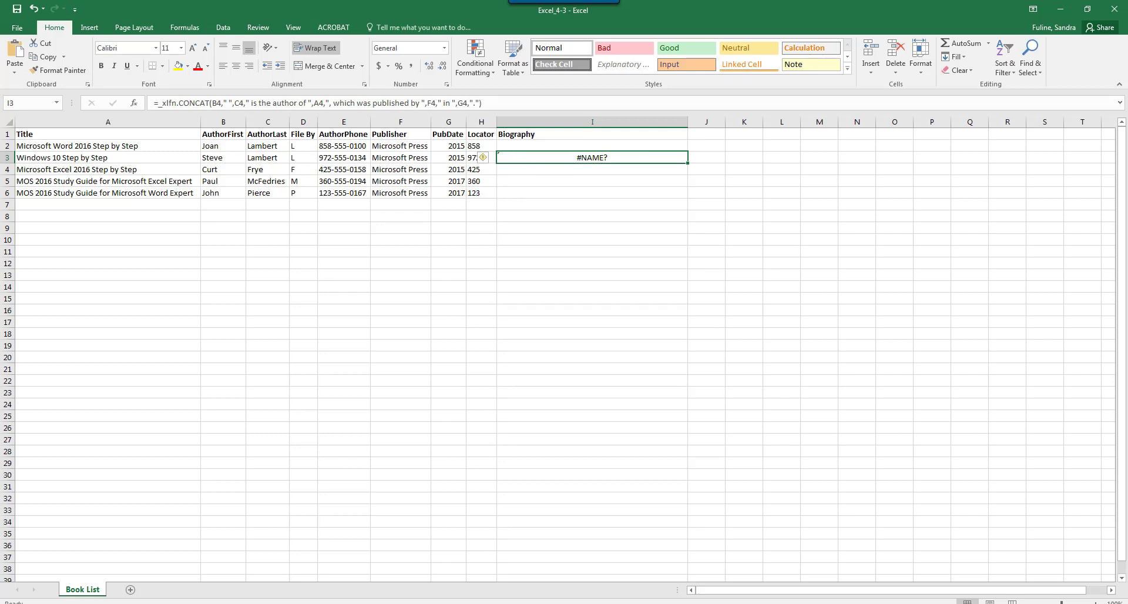
pyautogui.hotkey('ctrl', 'z')
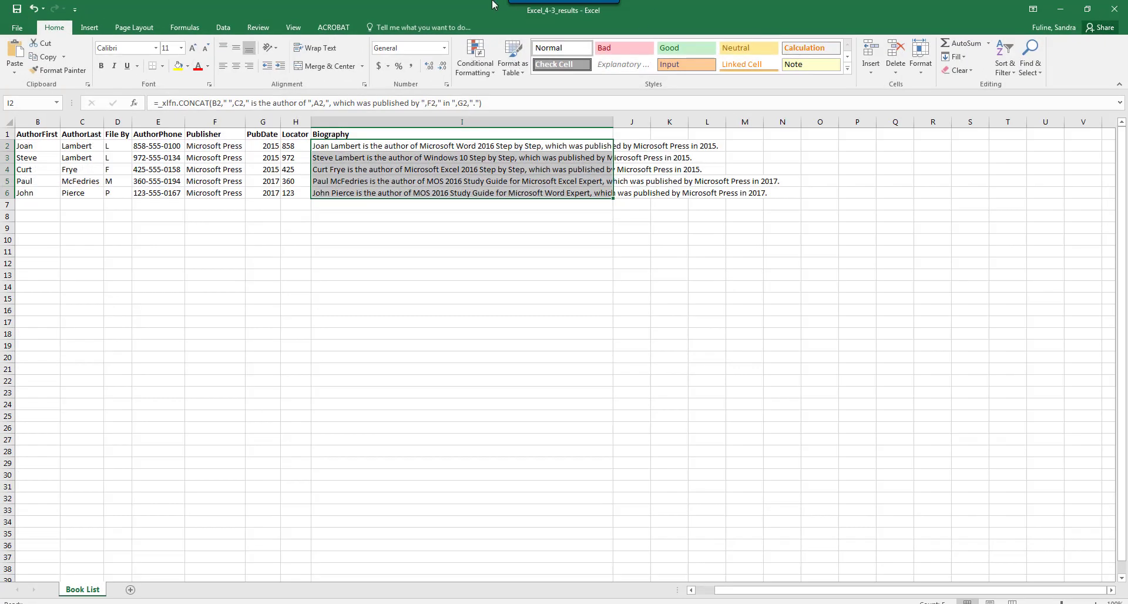
# Inspect the Biography formula in I2 of the Excel_4-3_results workbook and compare it with I2 in Excel_4-3.
pyautogui.click(418, 144)
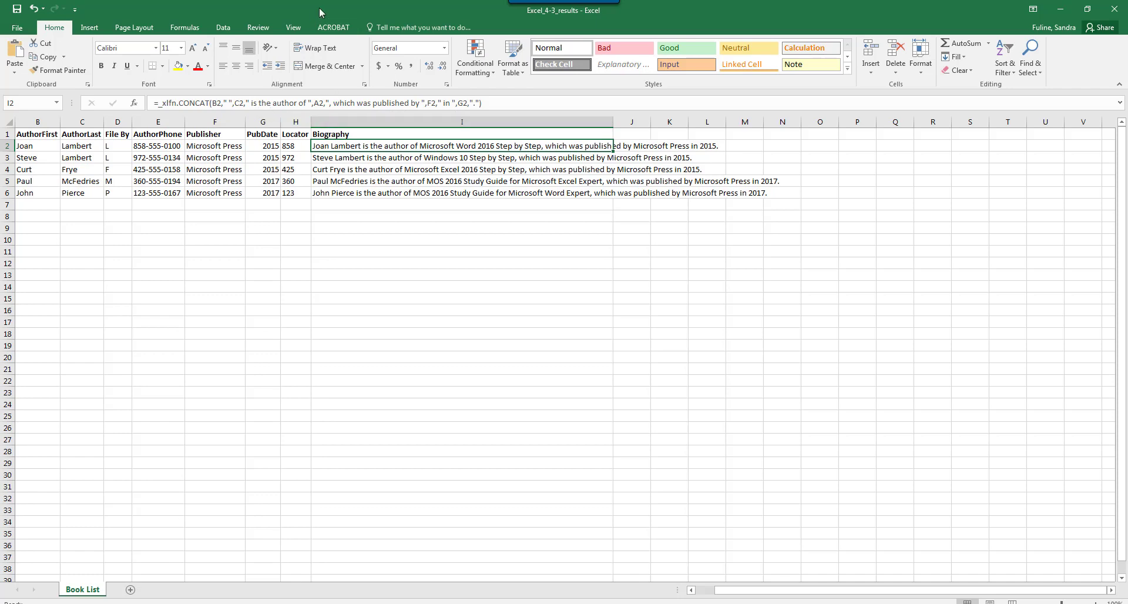
pyautogui.moveTo(322, 11); pyautogui.dragTo(1067, 1)
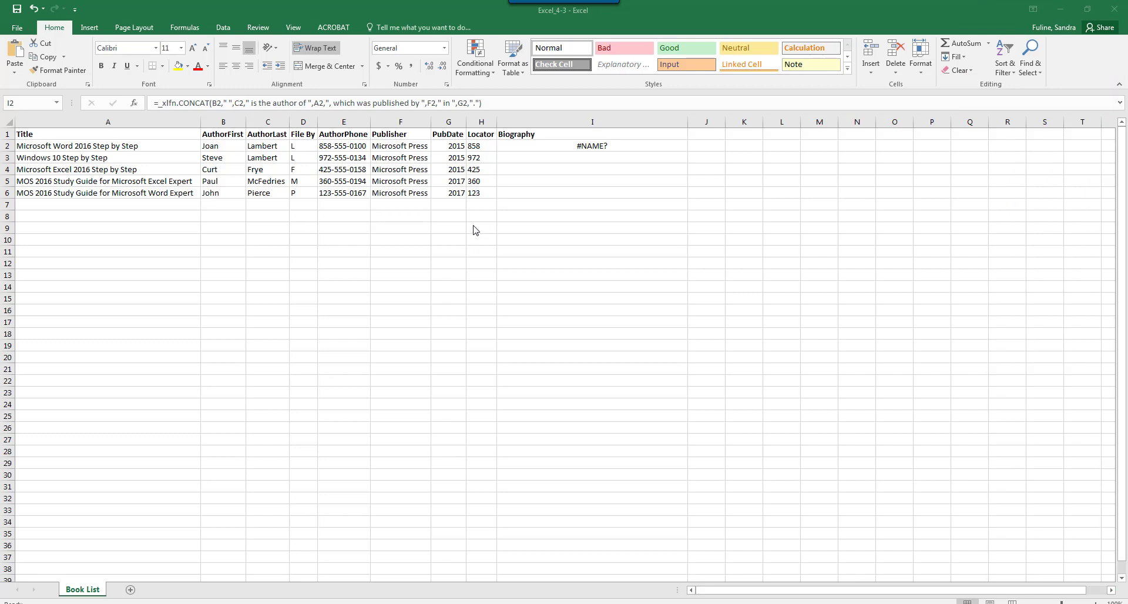
pyautogui.click(515, 148)
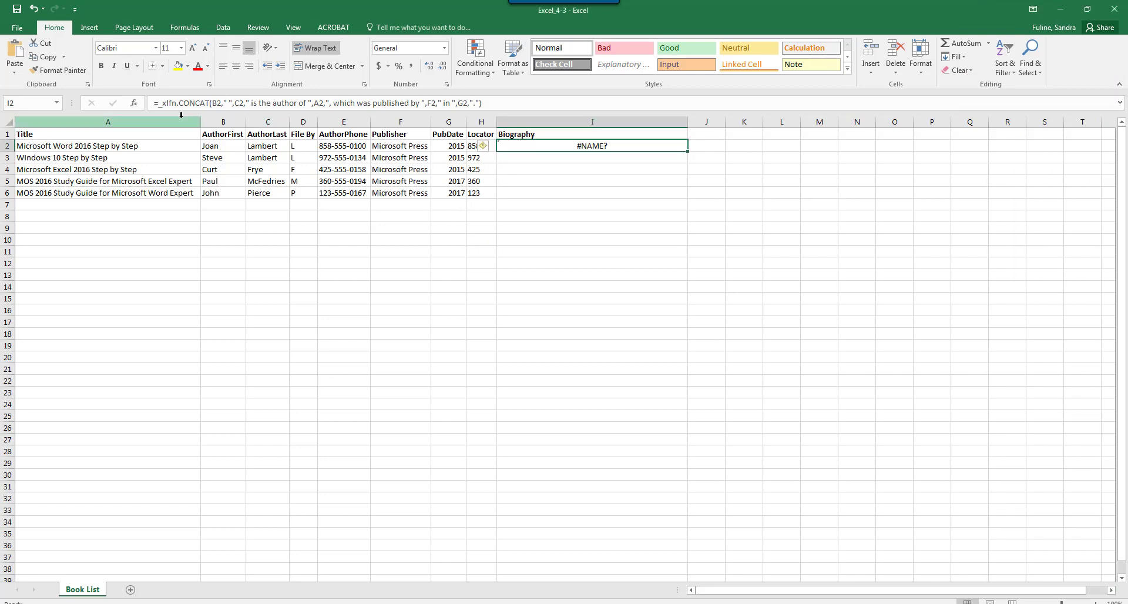